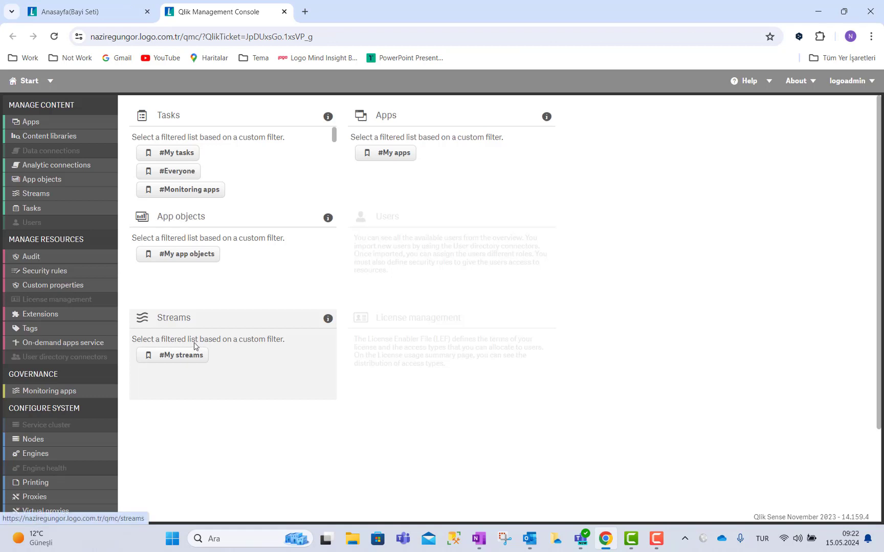
Start a new custom property named 'Departman' with description 'Departman'.
click(68, 289)
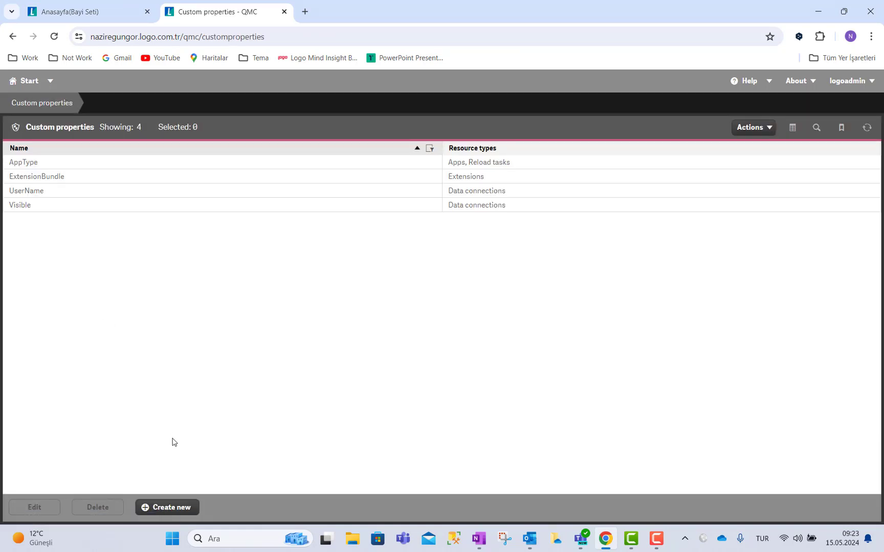
click(171, 507)
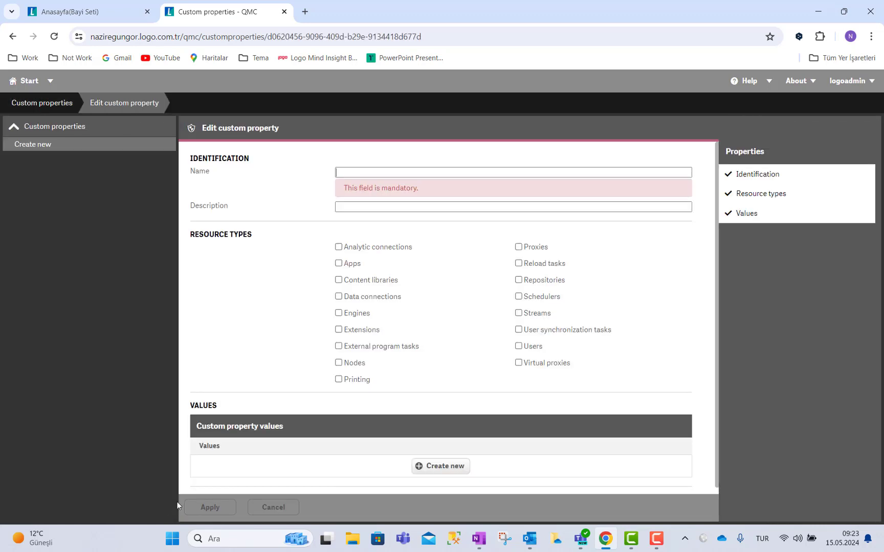
click(357, 174)
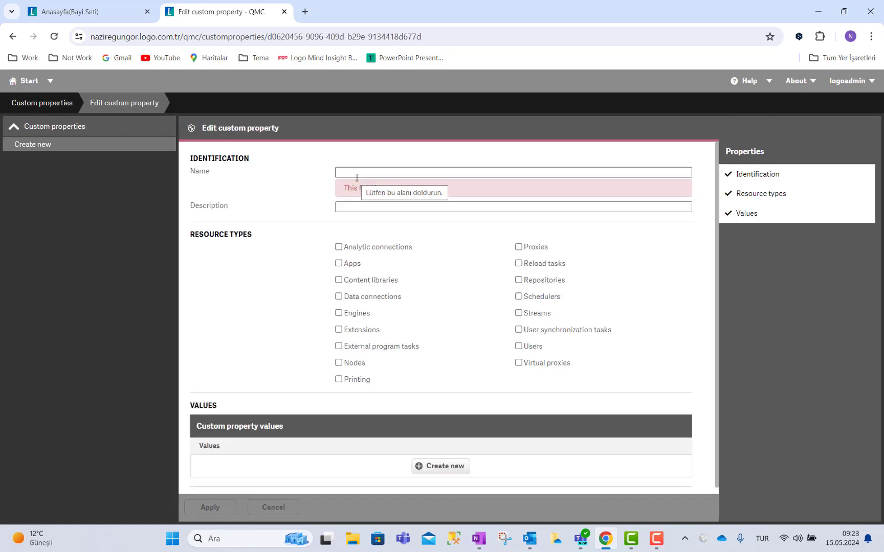
text(De)
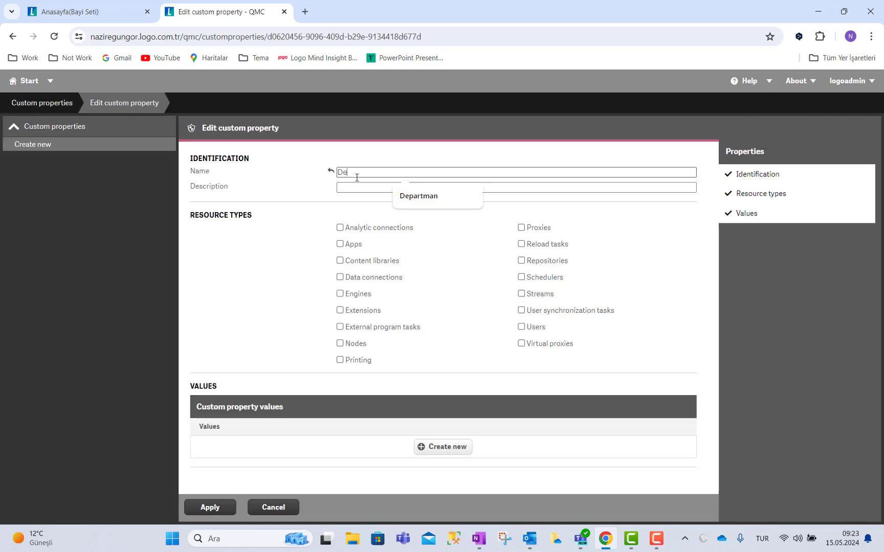
text(partman)
key(Tab)
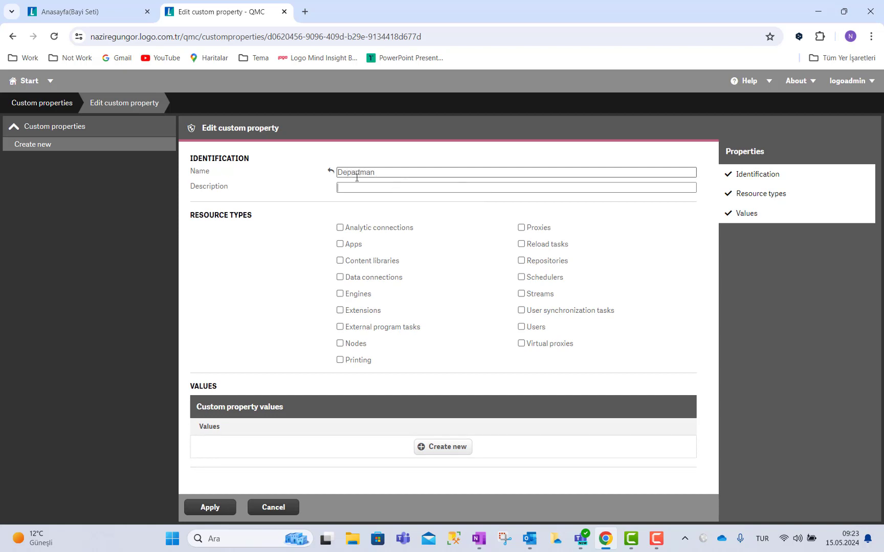
text(Departma)
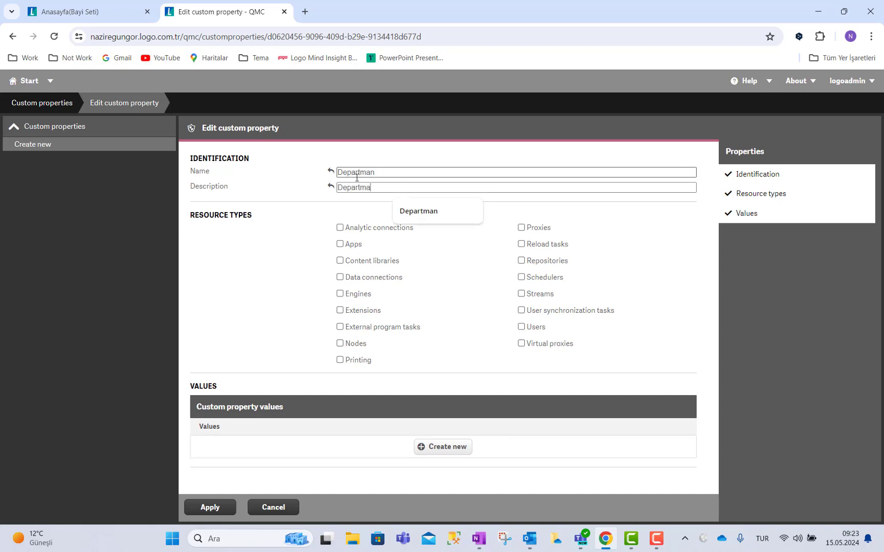
text(n)
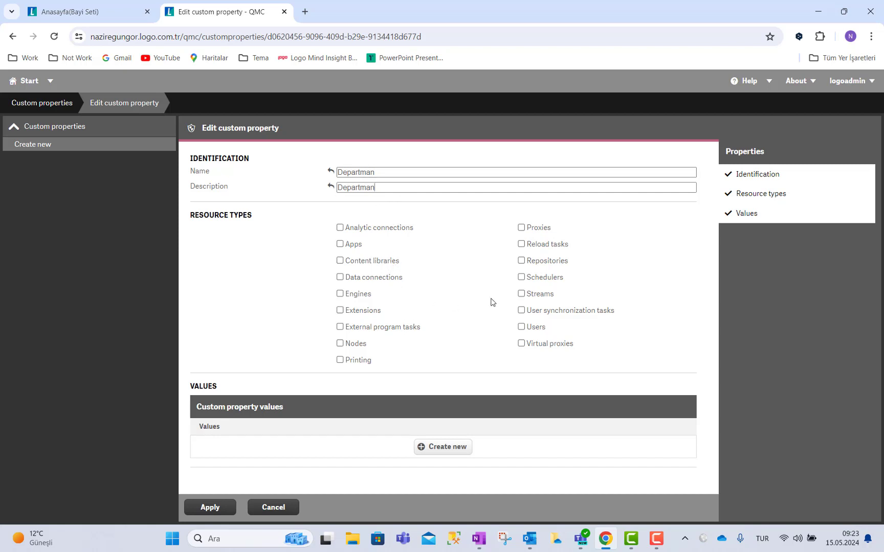
Apply Departman to Streams and Users with values IK and DESTEK, save, and return to start.
click(521, 295)
click(521, 328)
click(441, 447)
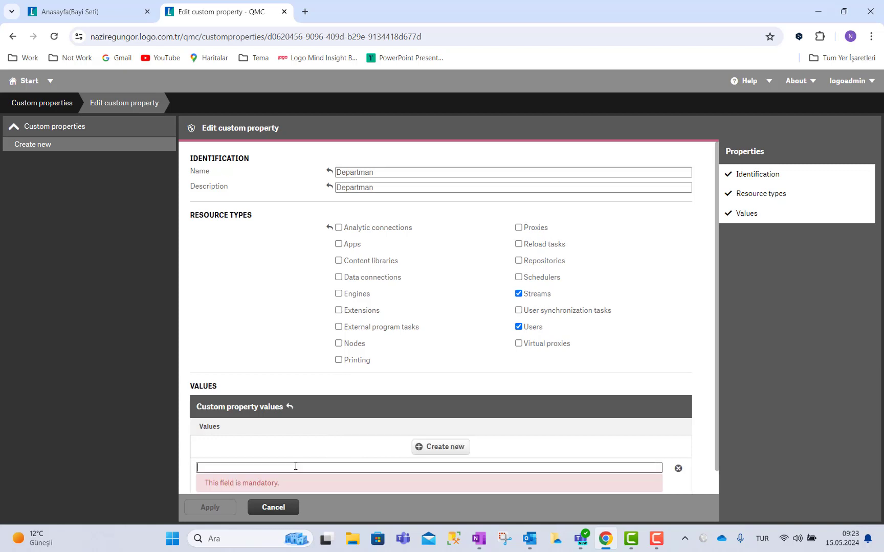
text(IK)
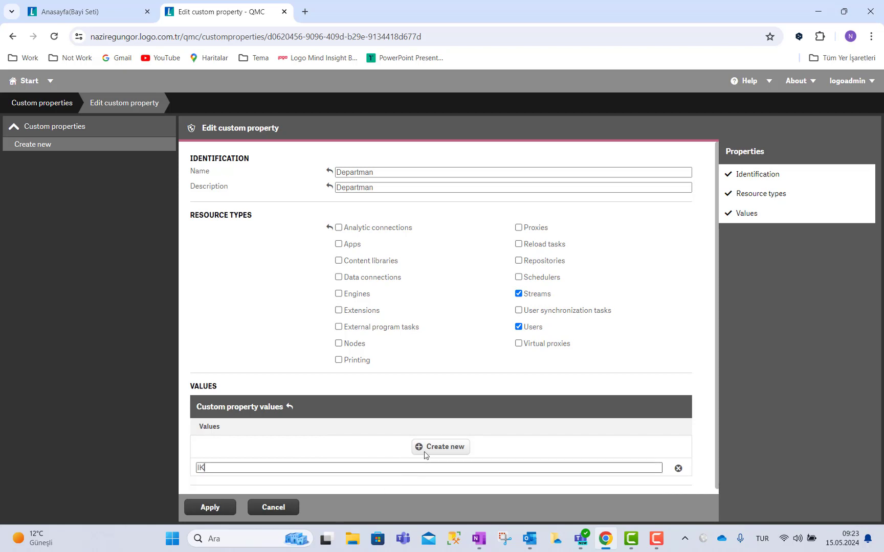
key(BackSpace)
key(BackSpace)
text(DESTEK)
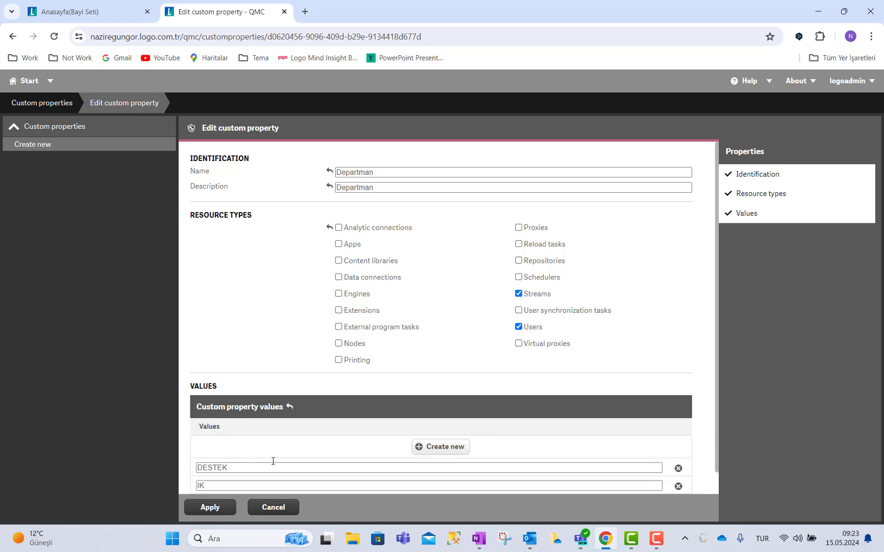
click(221, 511)
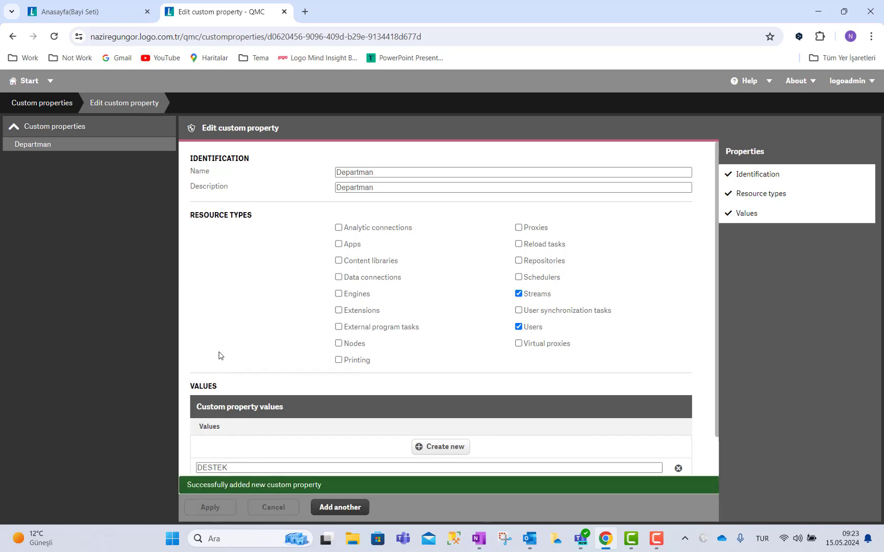
click(26, 87)
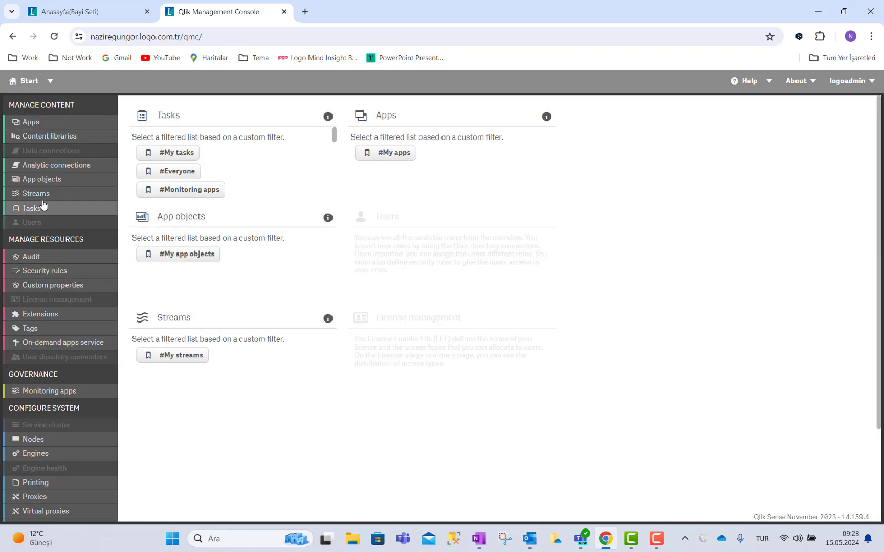
Create a new stream named IK and save it.
click(46, 194)
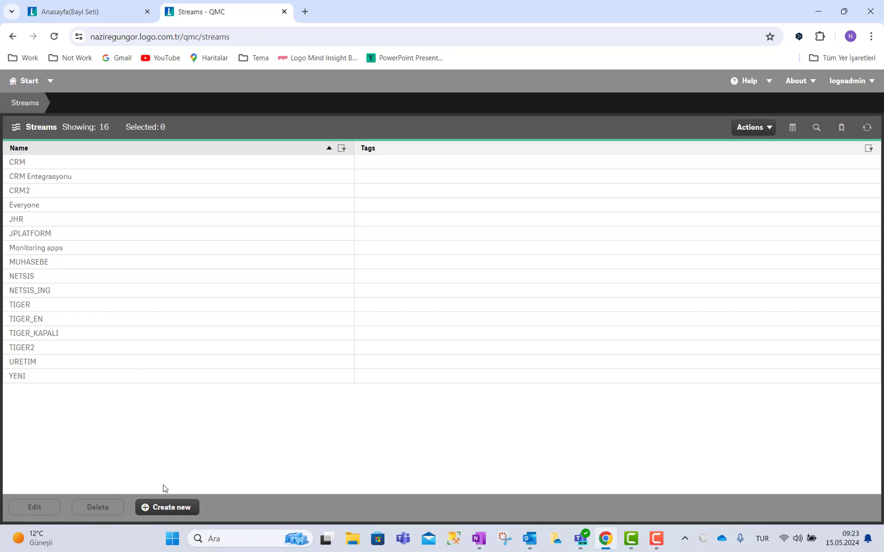
click(167, 508)
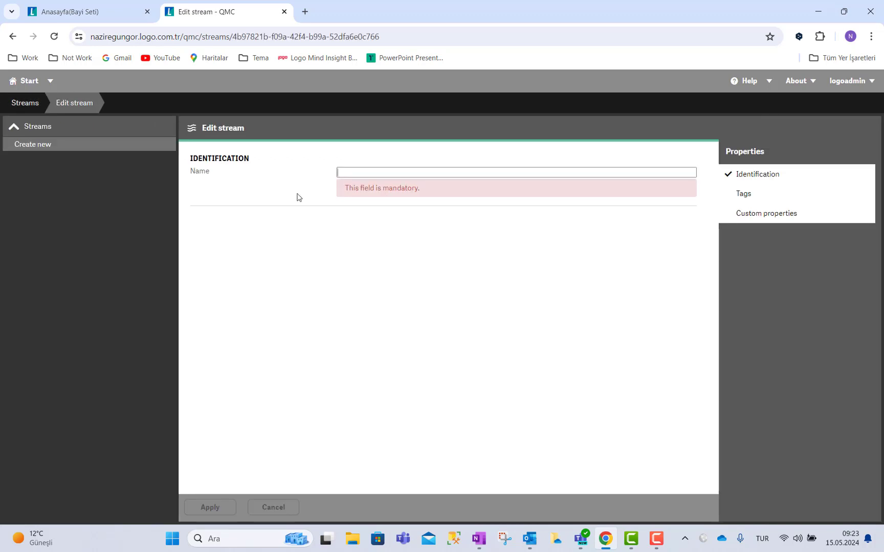
click(347, 174)
text(IK)
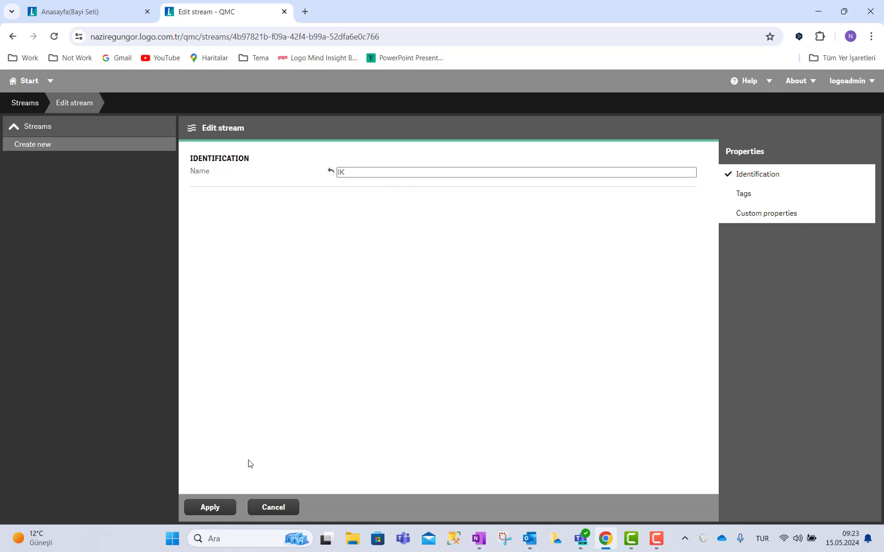
click(211, 507)
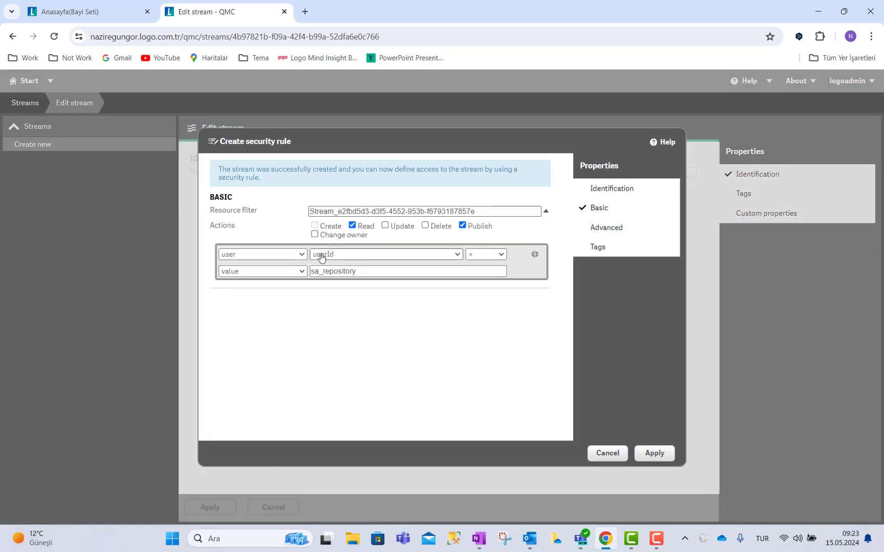
click(282, 254)
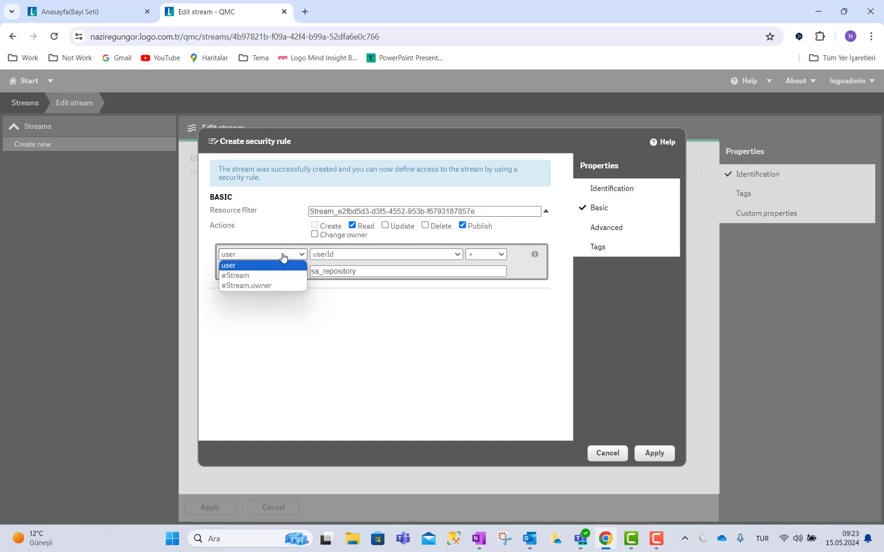
click(254, 276)
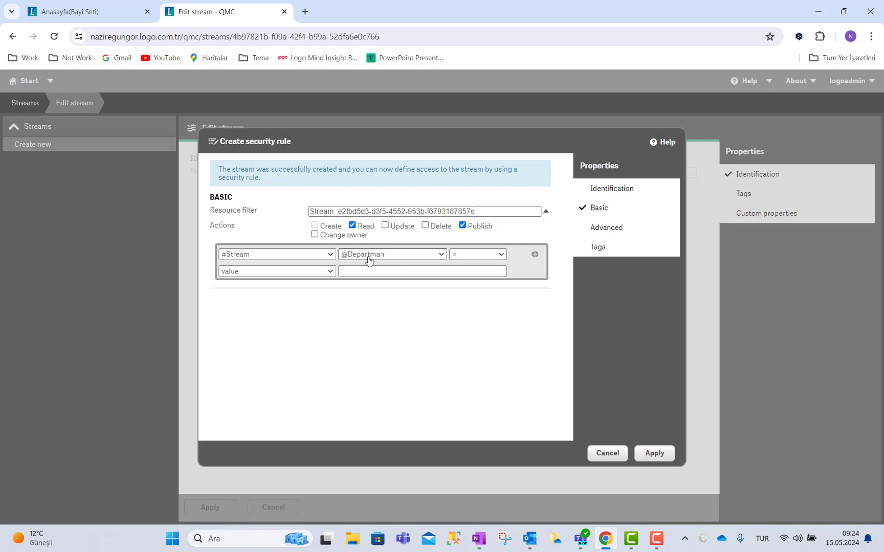
click(308, 272)
click(289, 293)
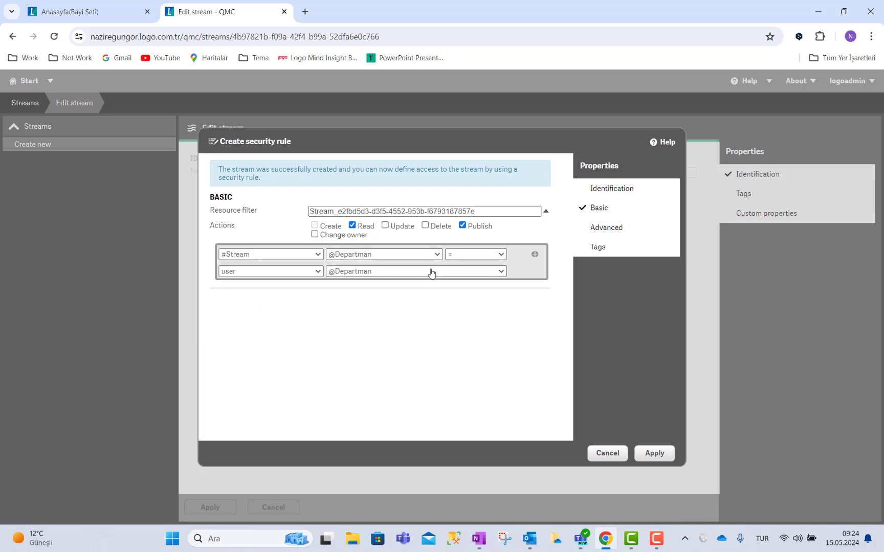
click(645, 453)
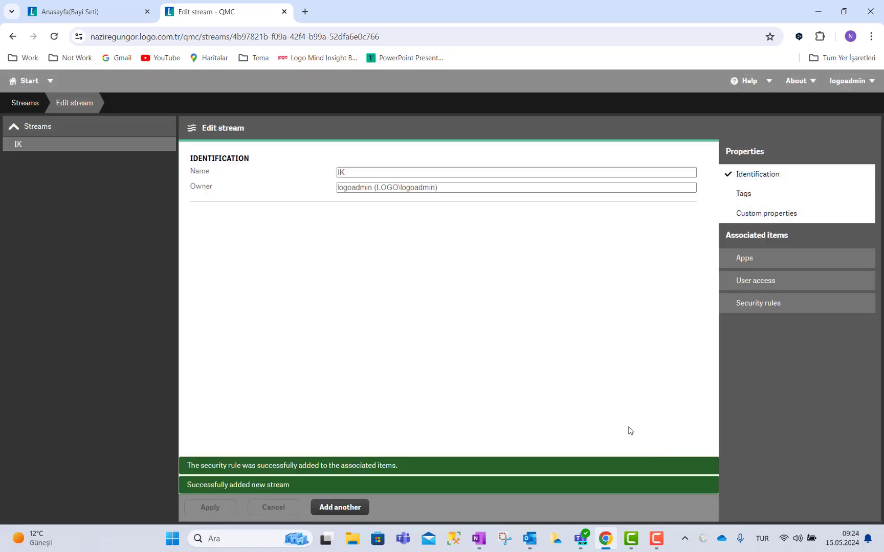
Tag the IK stream with Departman value IK, save it, and go back to the streams list.
click(728, 216)
click(380, 228)
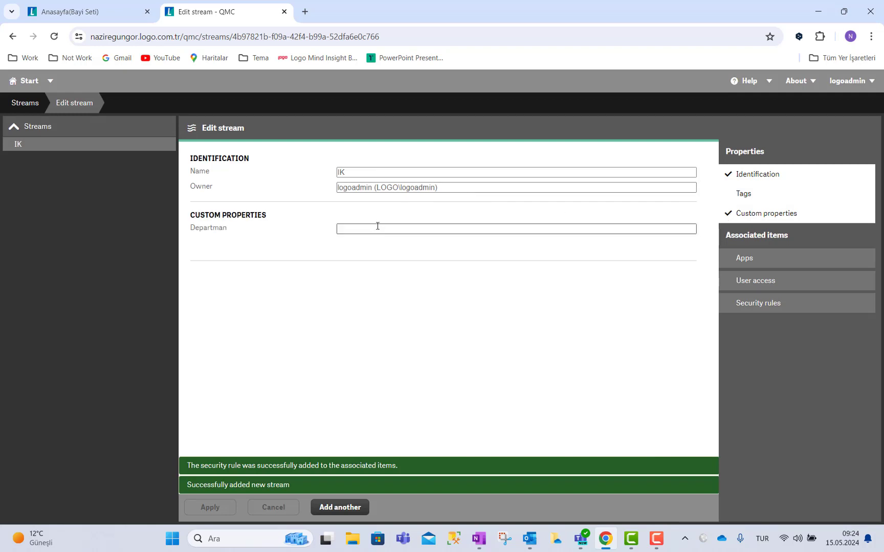
click(363, 261)
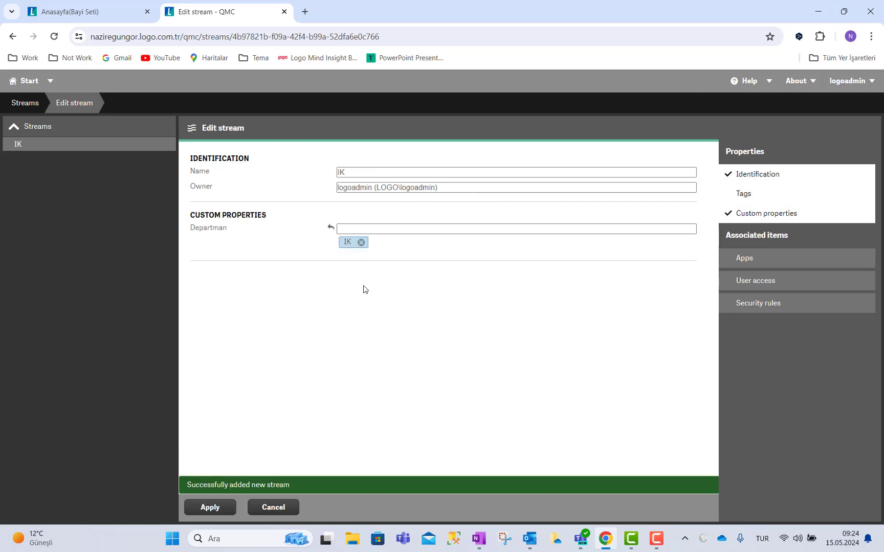
click(209, 508)
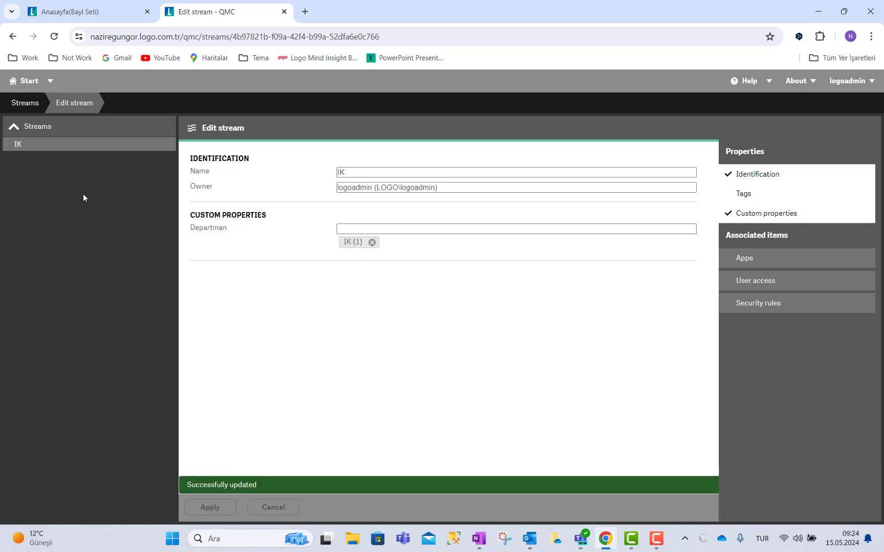
click(25, 105)
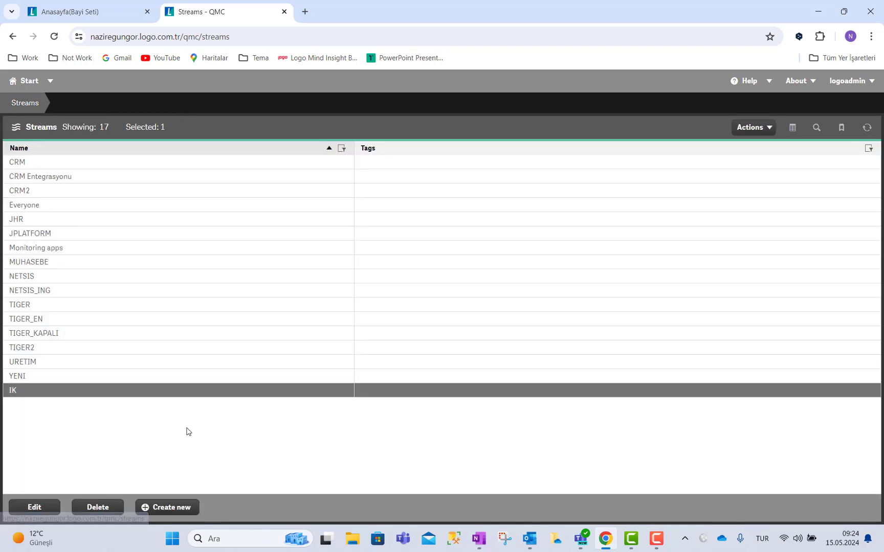
Create a stream named DESTEK tagged with Departman value DESTEK.
click(169, 507)
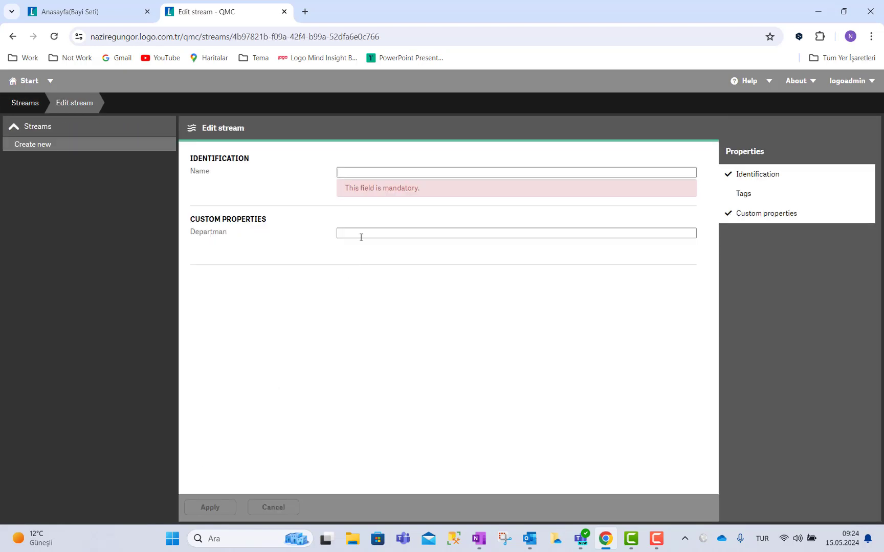
click(358, 171)
text(DESTEK)
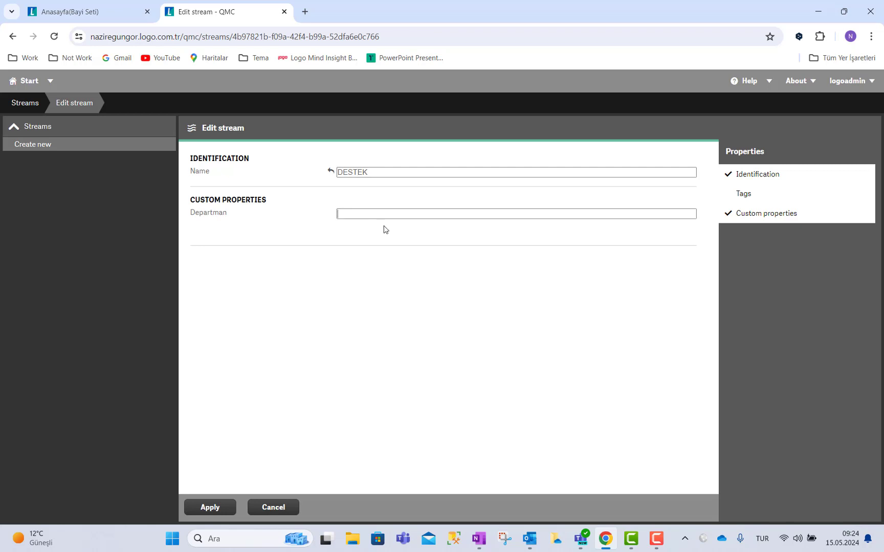
click(365, 215)
click(365, 227)
click(208, 509)
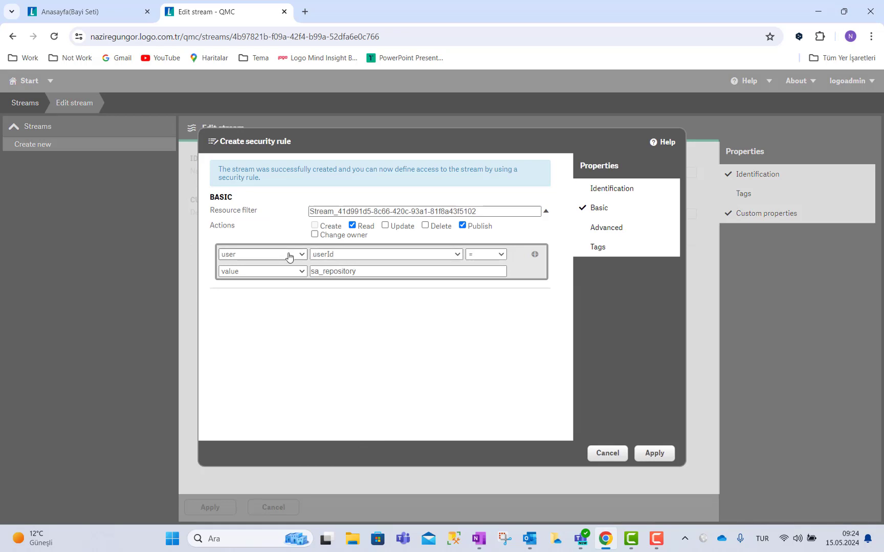
click(288, 254)
click(267, 276)
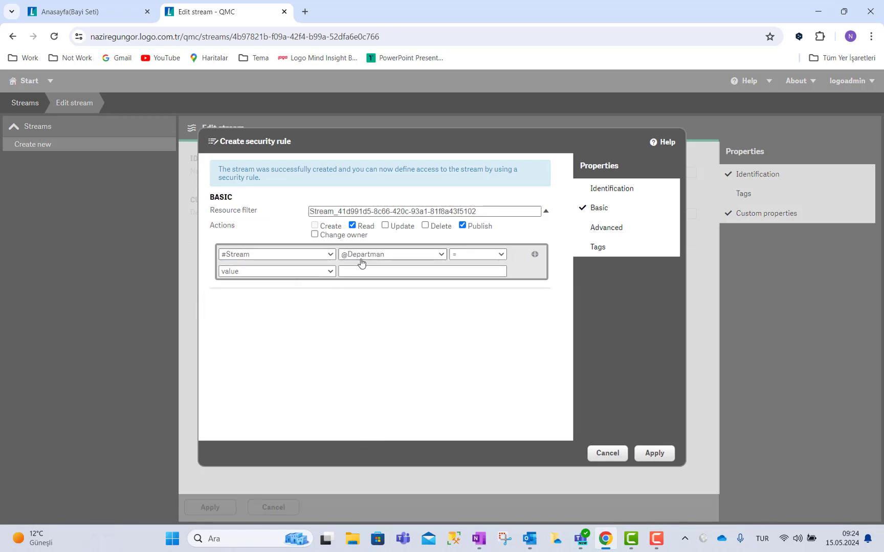
click(290, 271)
click(272, 297)
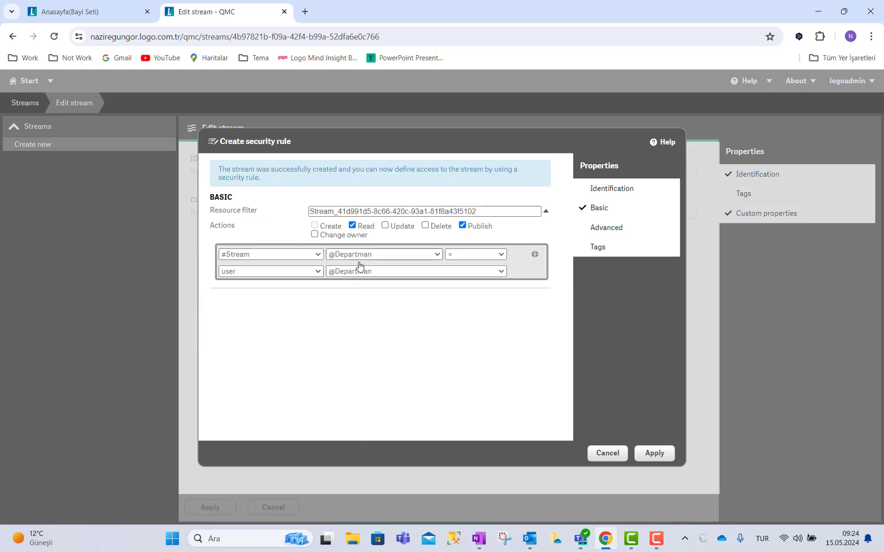
click(655, 455)
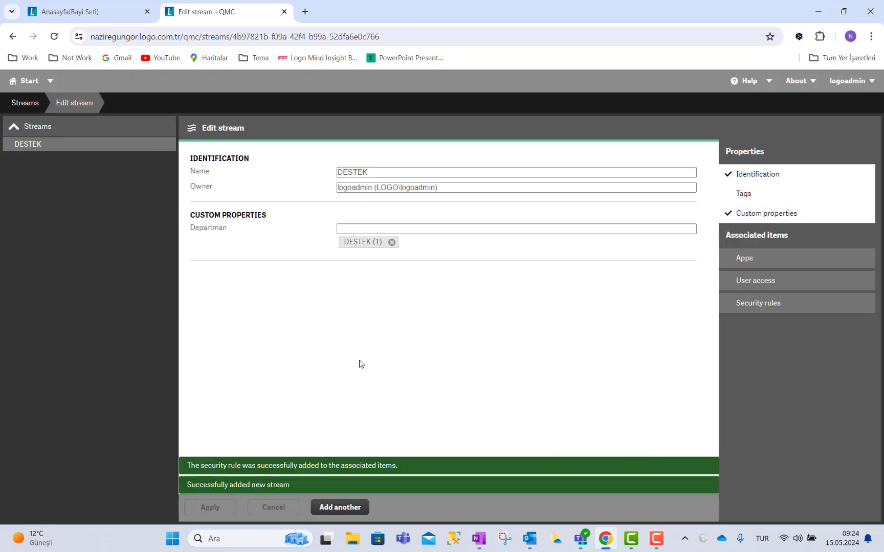
From the Apps list, publish '2022 Destek Kayıtları' to the DESTEK stream.
click(25, 86)
click(31, 122)
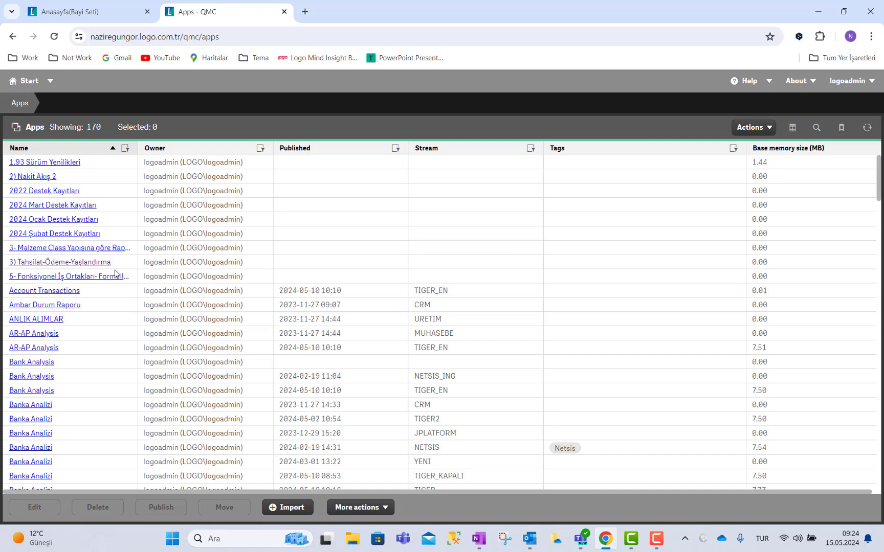
click(109, 197)
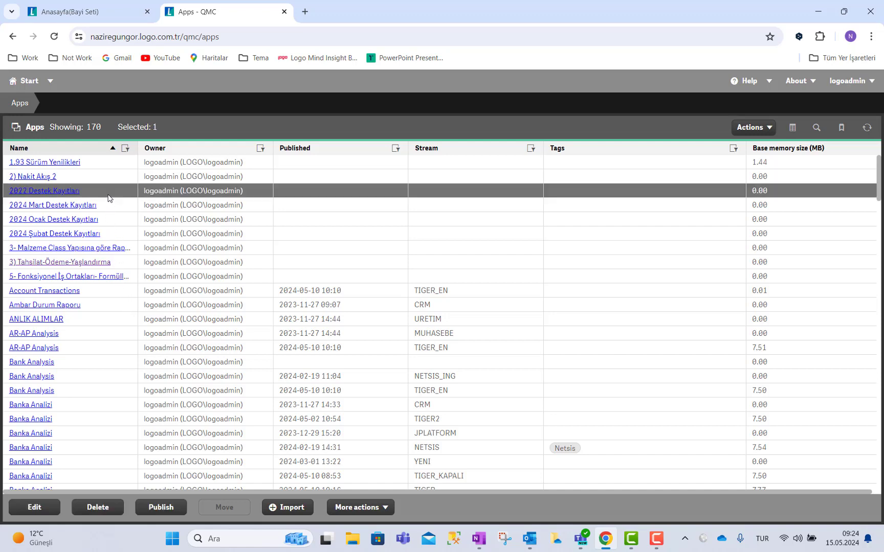
click(156, 504)
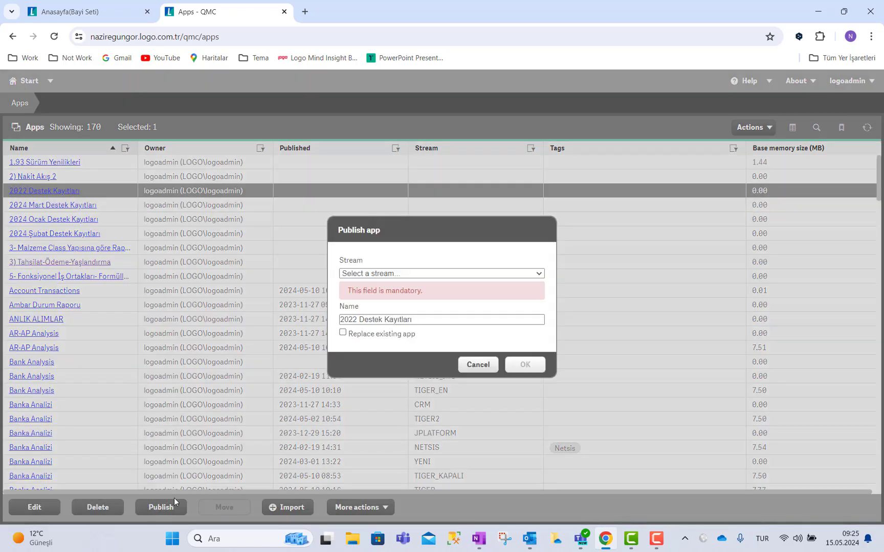
click(384, 273)
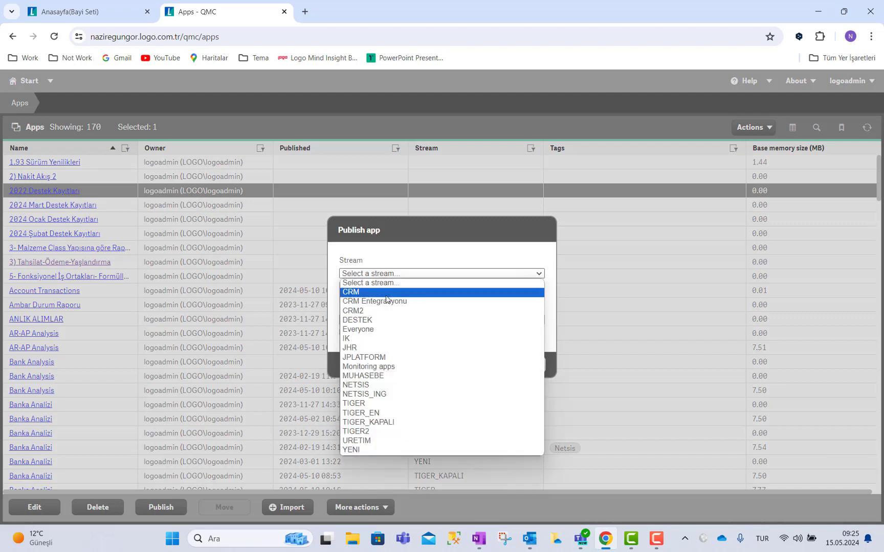
click(373, 321)
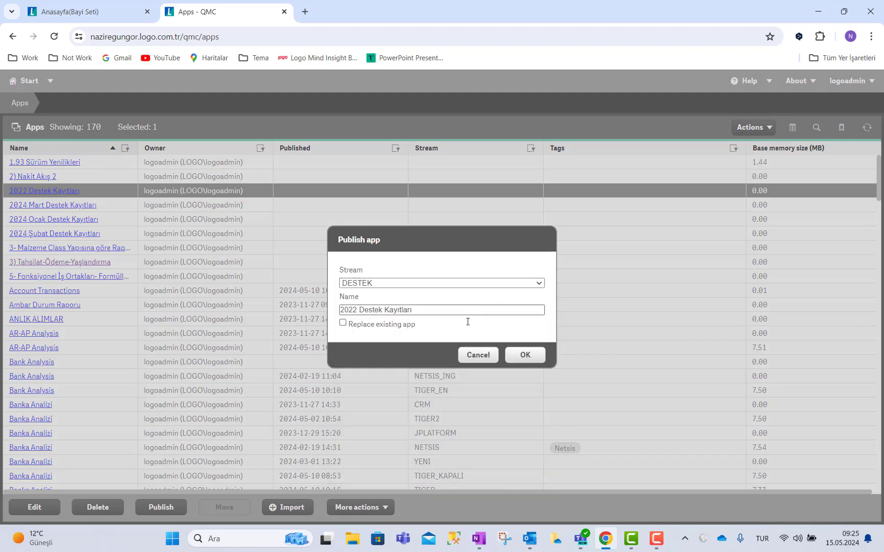
click(525, 357)
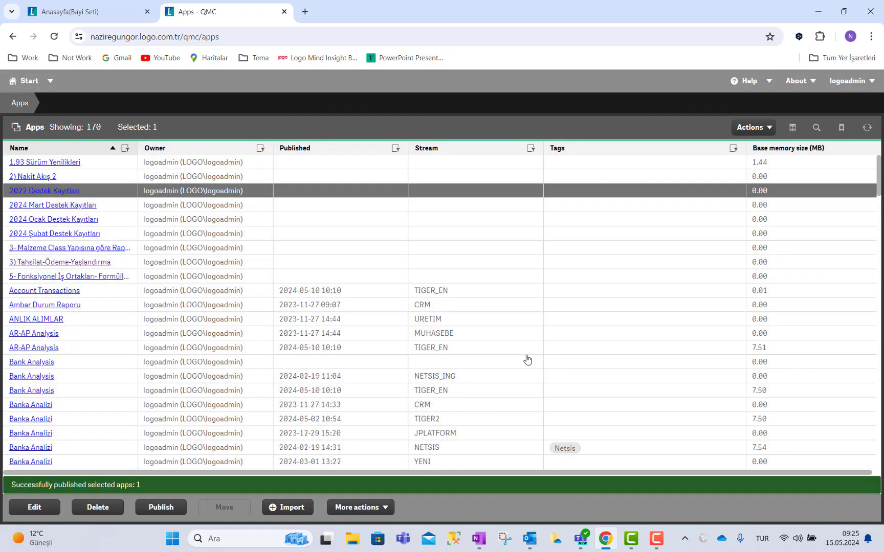
Publish '3) Tahsilat-Ödeme-Yaşlandırma' to the IK stream, then switch to Mind Insight.
click(126, 266)
click(164, 513)
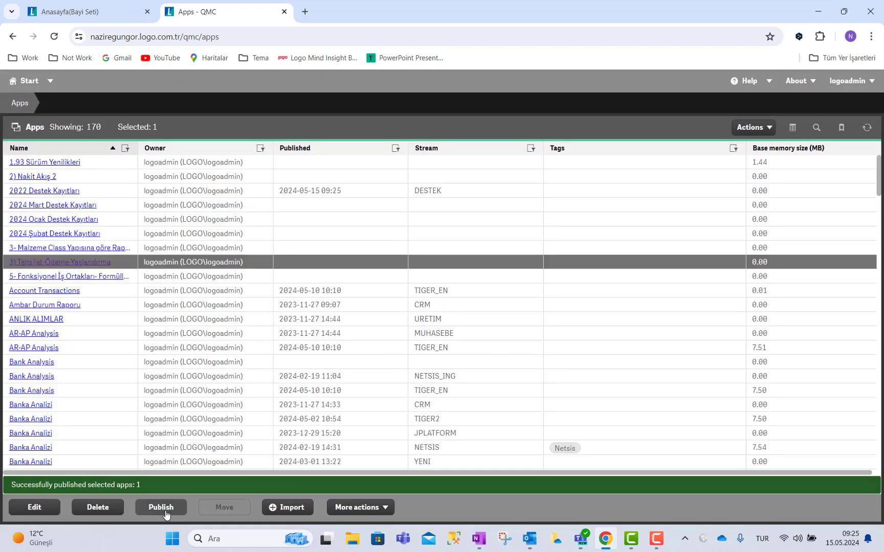
click(371, 274)
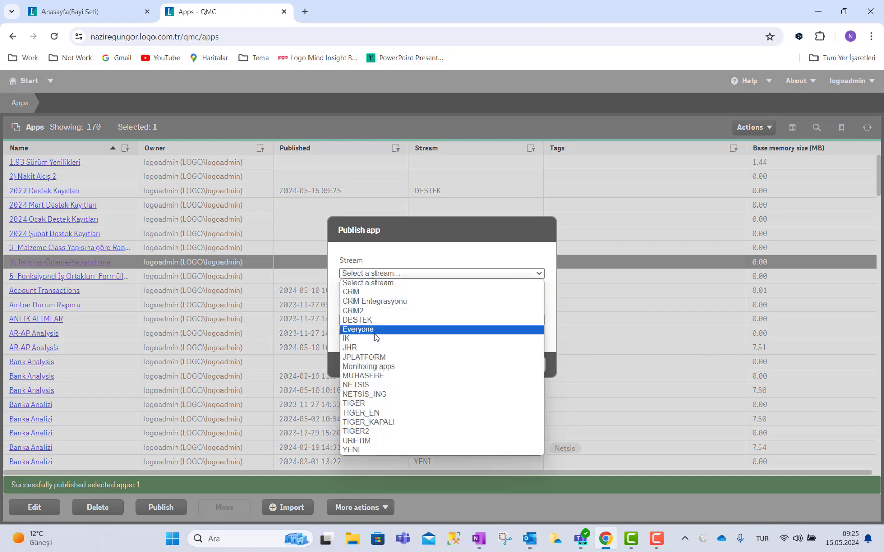
click(375, 338)
click(525, 355)
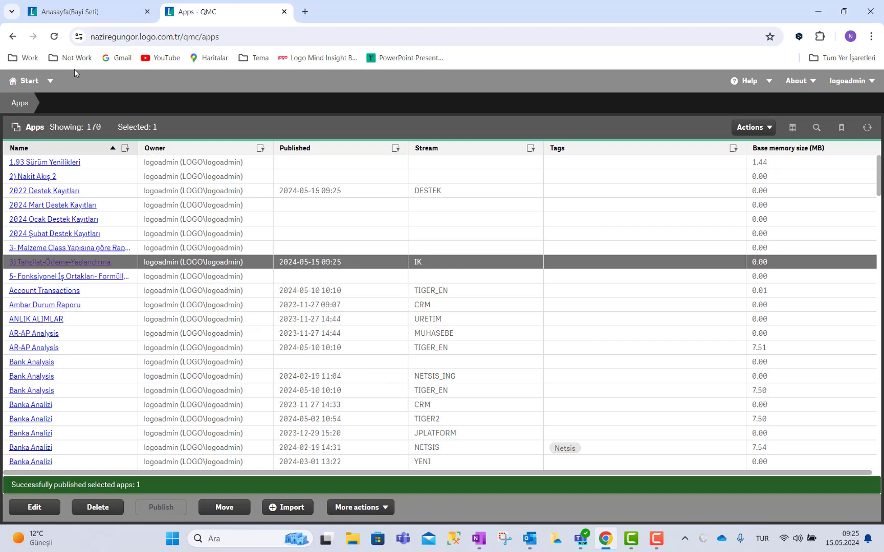
click(82, 14)
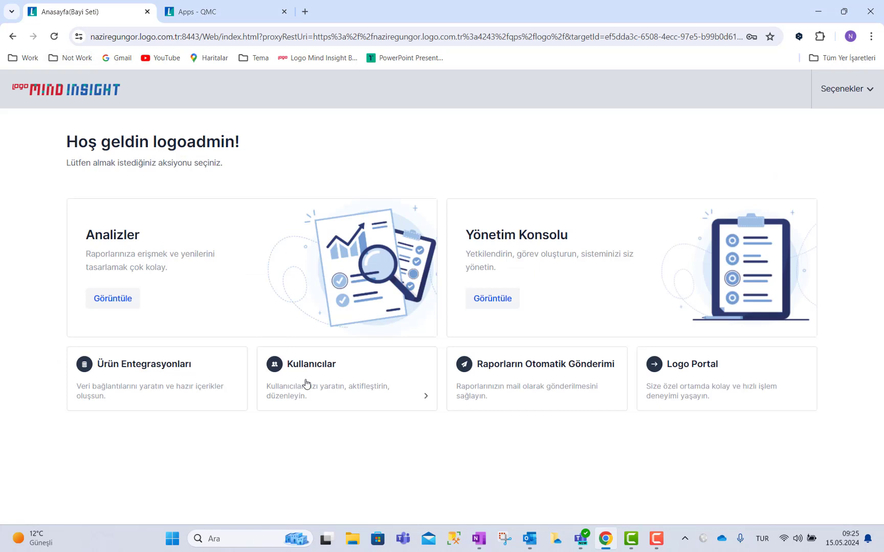
In the Kullanıcılar list, set the test user's Departman to IK and save.
click(305, 384)
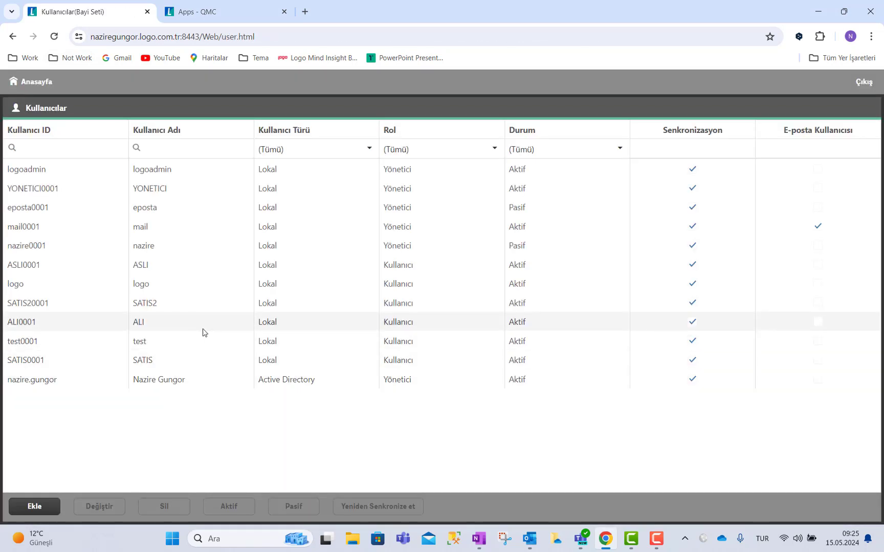
click(172, 350)
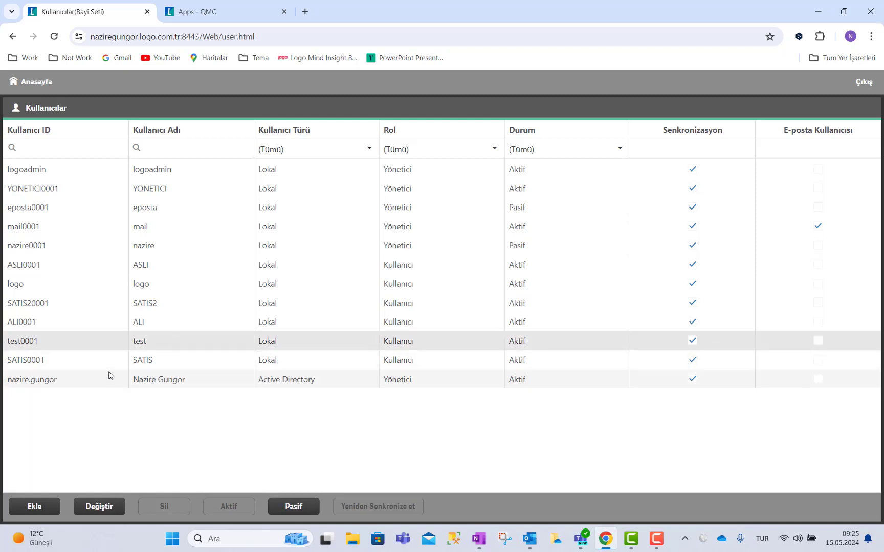
double_click(89, 342)
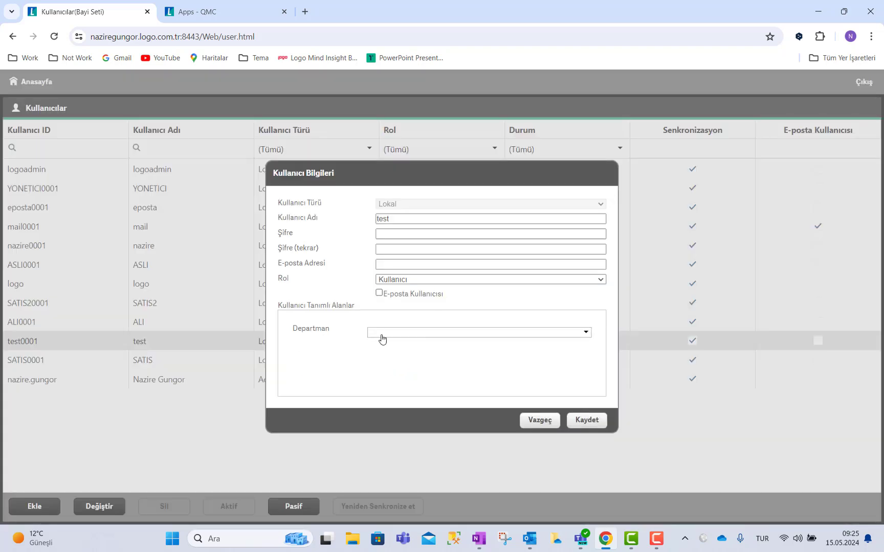
click(384, 333)
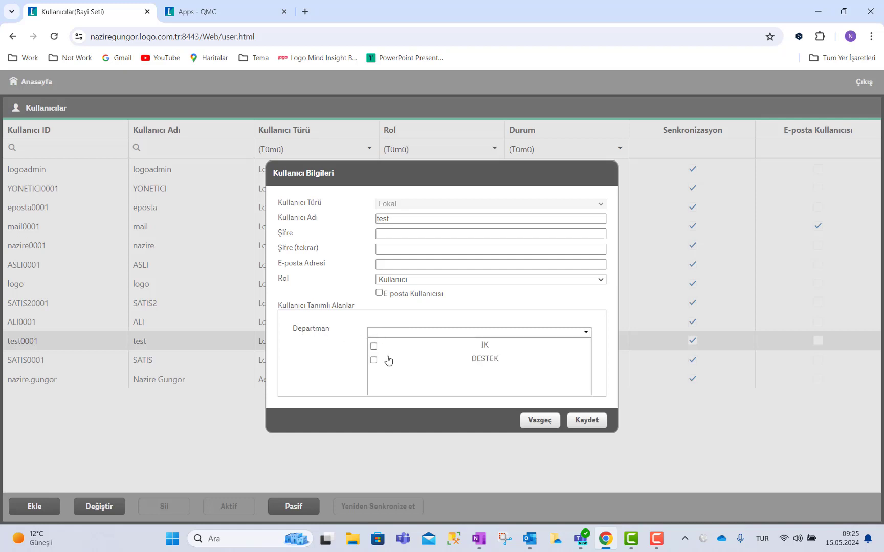
click(374, 347)
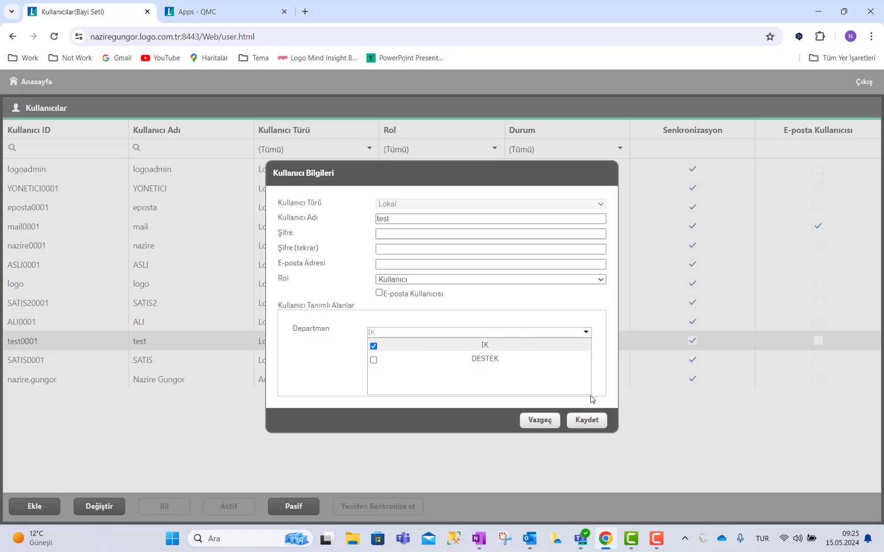
click(589, 421)
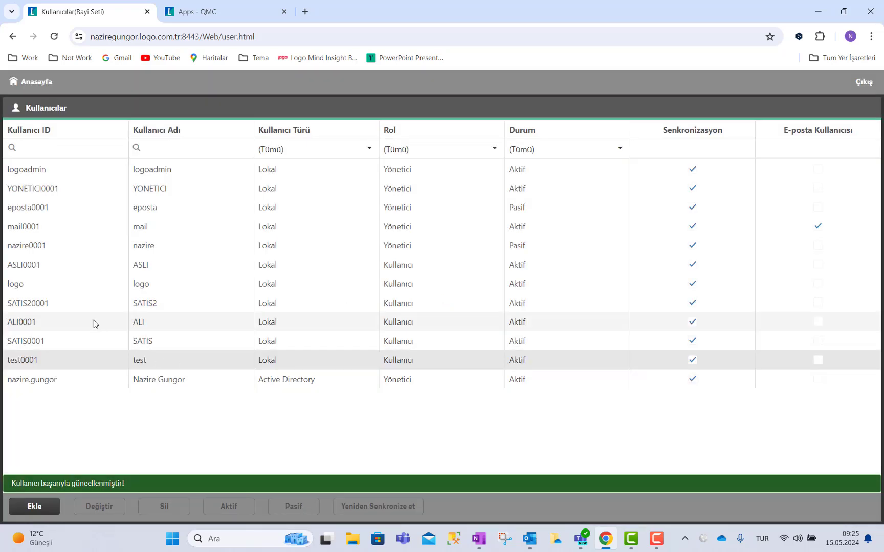
Assign Departman DESTEK to the next user in the list and save.
double_click(93, 322)
click(453, 332)
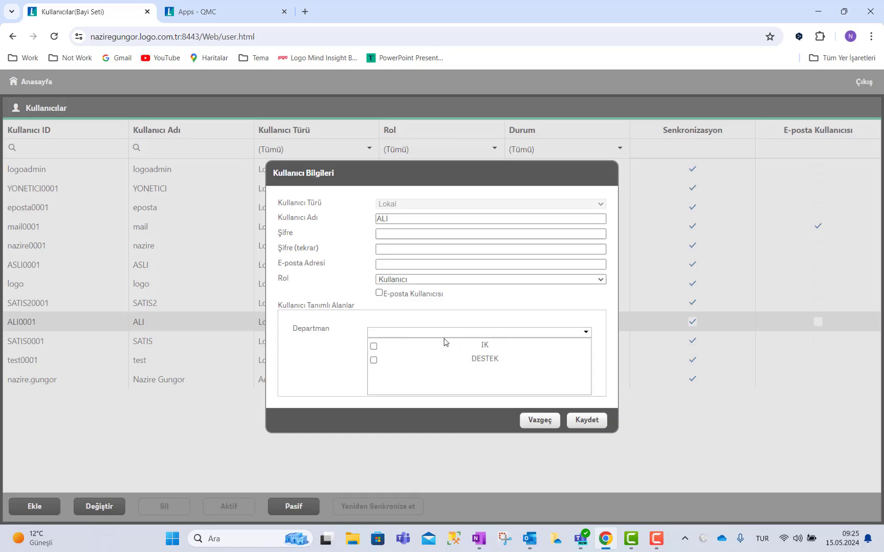
click(373, 360)
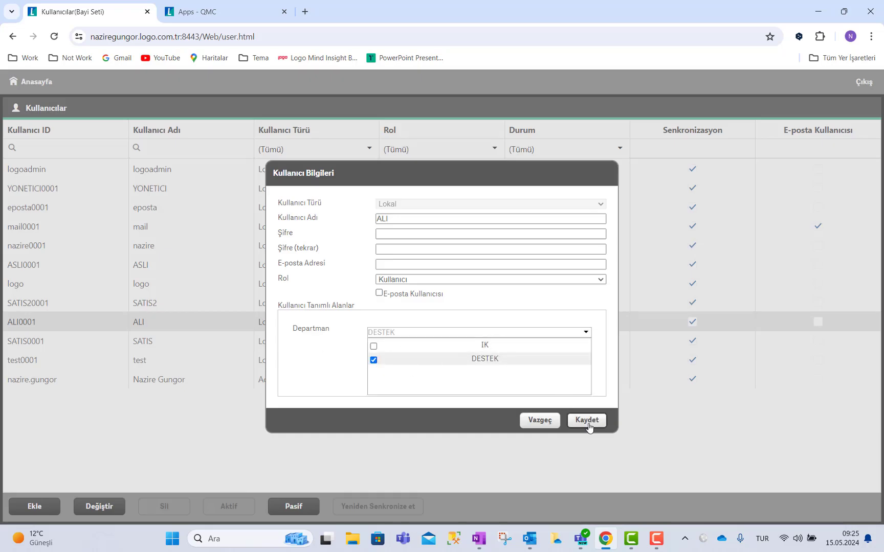
click(587, 421)
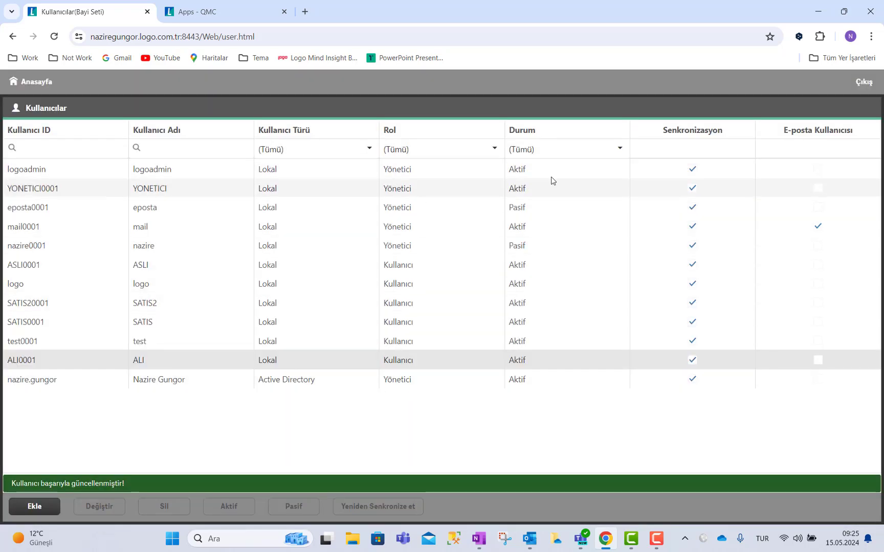
Sign out of the admin session and log in as the DESTEK department user with their password.
click(862, 86)
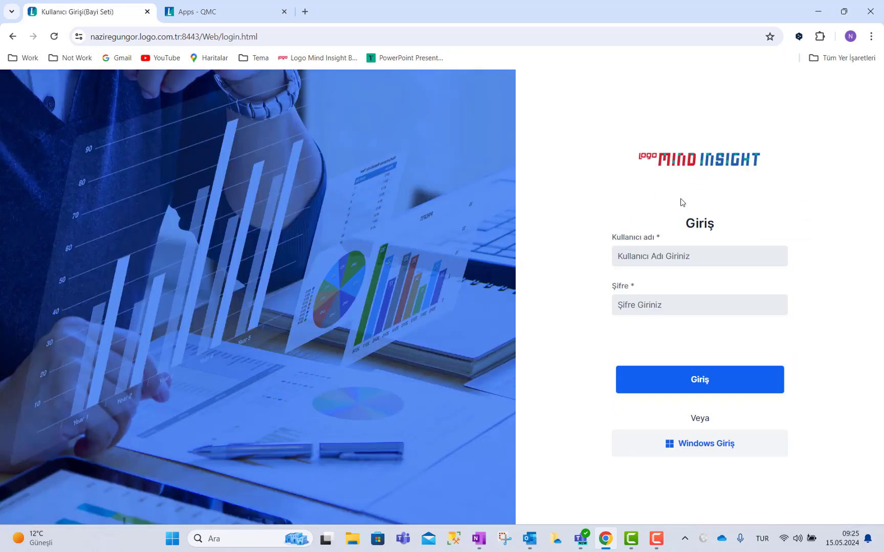
click(659, 258)
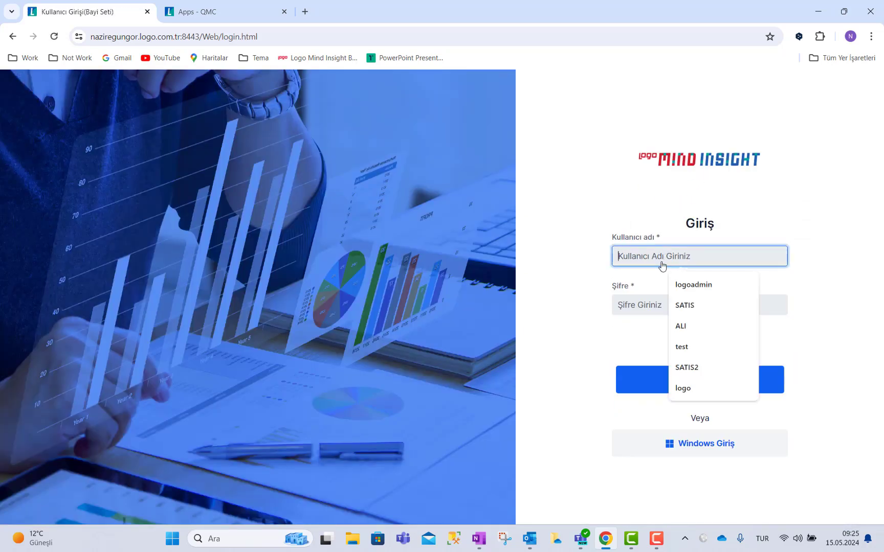
click(680, 326)
click(653, 306)
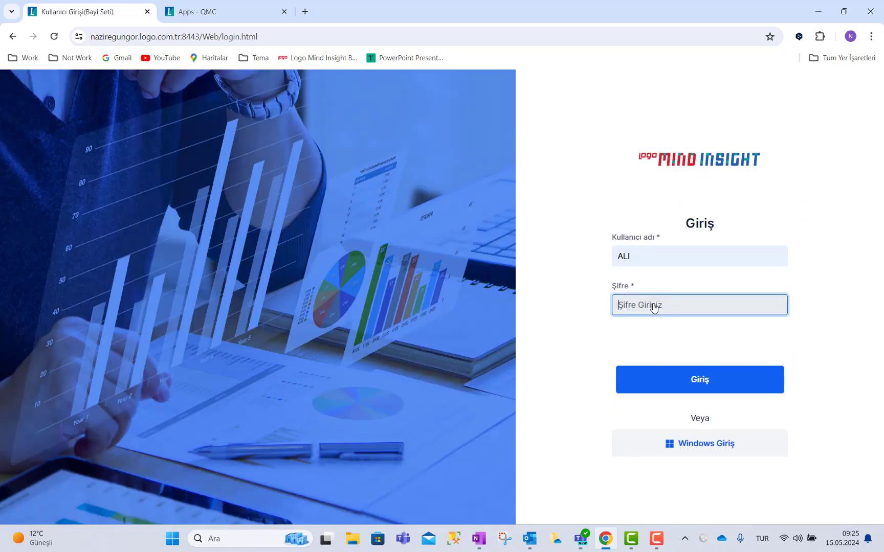
text(1)
click(657, 385)
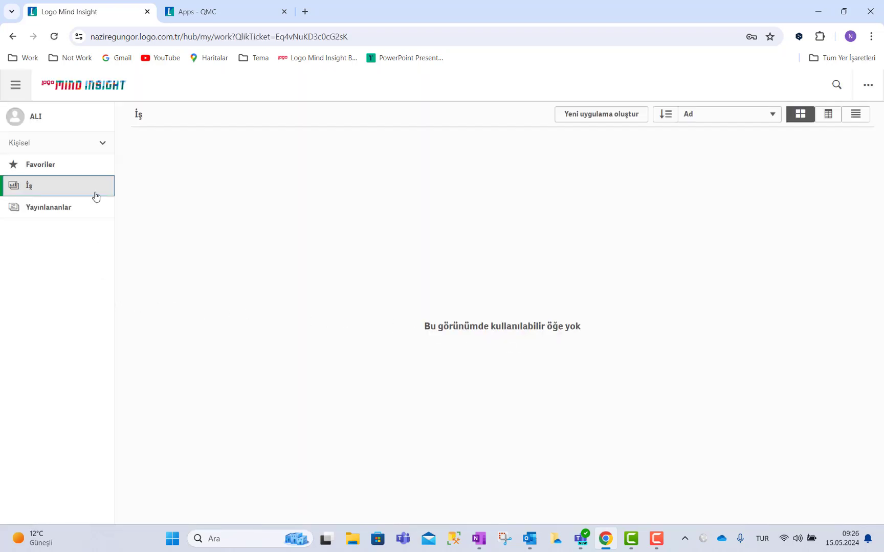
Reload the hub and open the DESTEK stream to confirm it lists 2022 Destek Kayıtları.
click(53, 36)
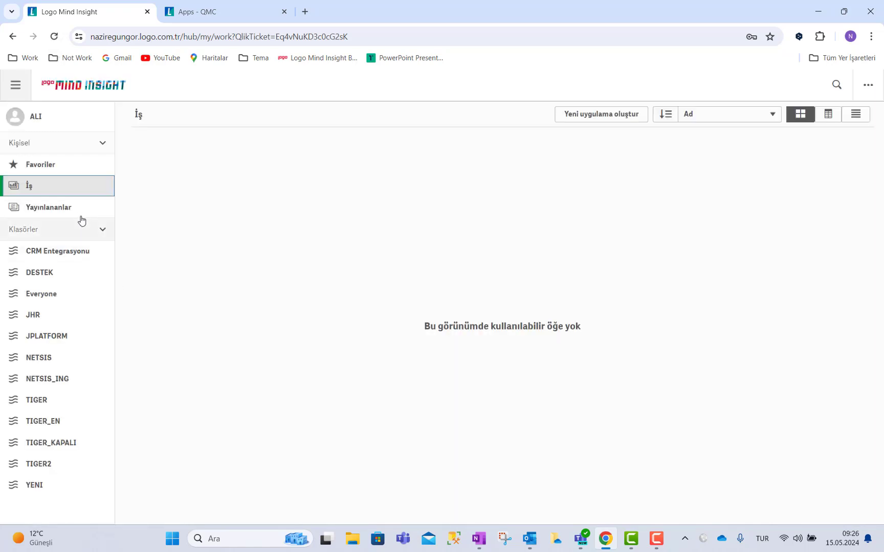
click(51, 281)
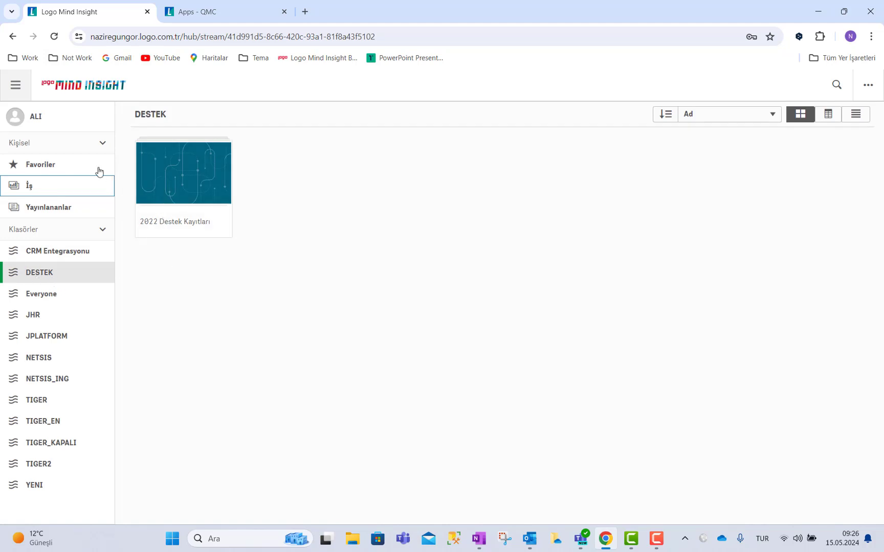
click(83, 124)
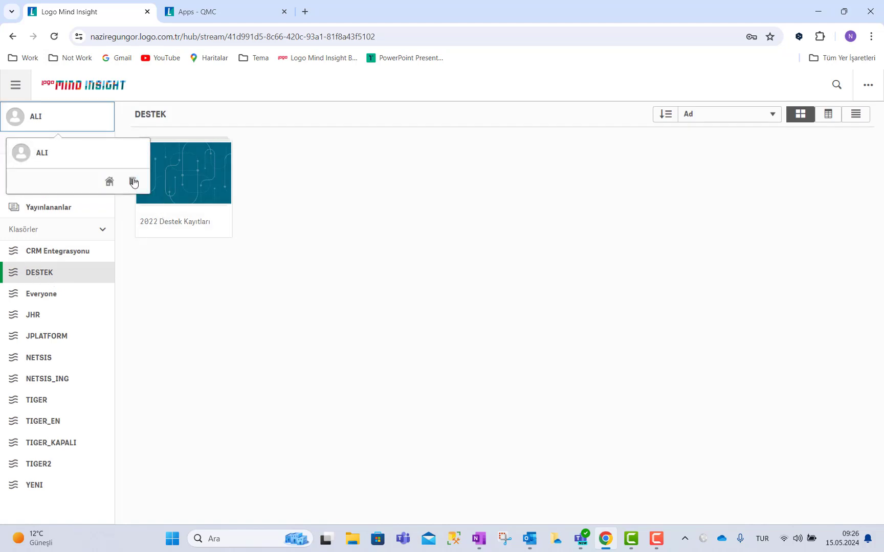
Sign out of the DESTEK user and try logging in with the username 'TE' and its password.
click(134, 183)
click(481, 285)
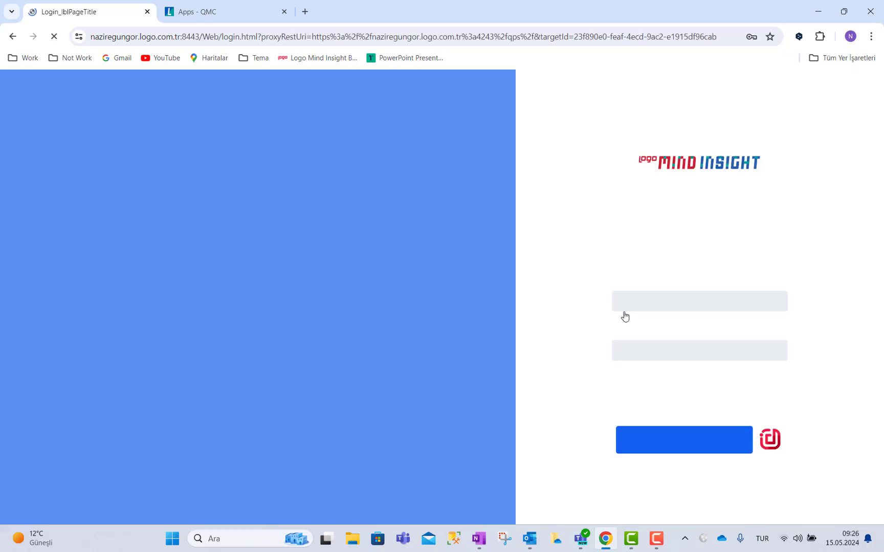
click(646, 264)
text(TEST)
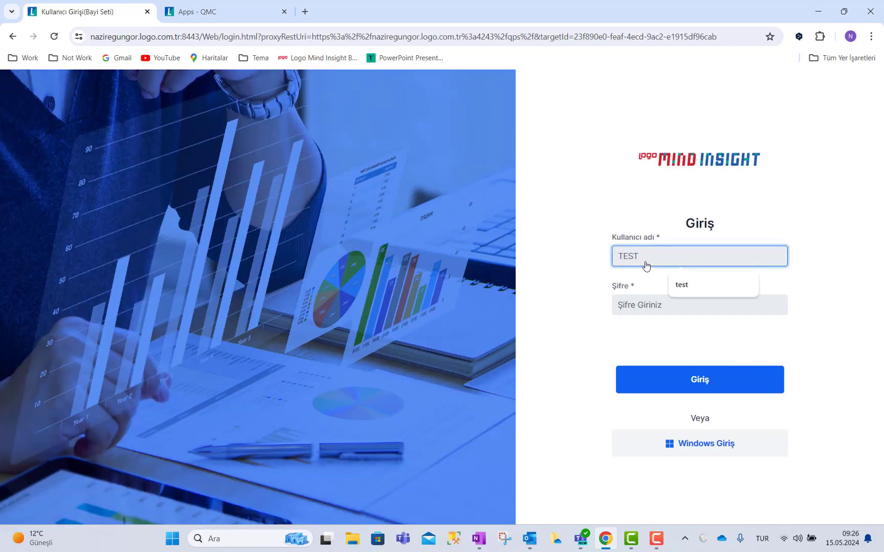
key(Tab)
text(1)
key(Return)
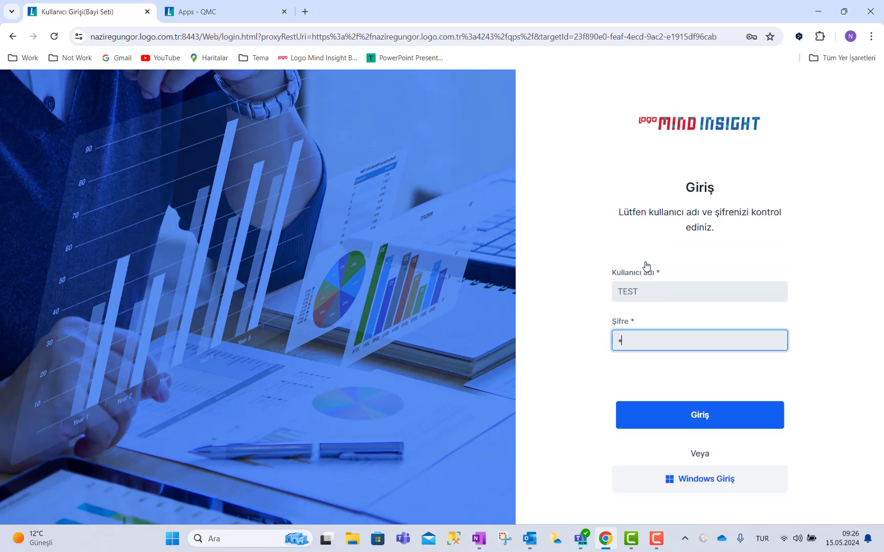
Correct the username to 'test', sign in, and open the IK stream showing 3) Tahsilat-Ödeme-Yaşlandırma.
double_click(646, 292)
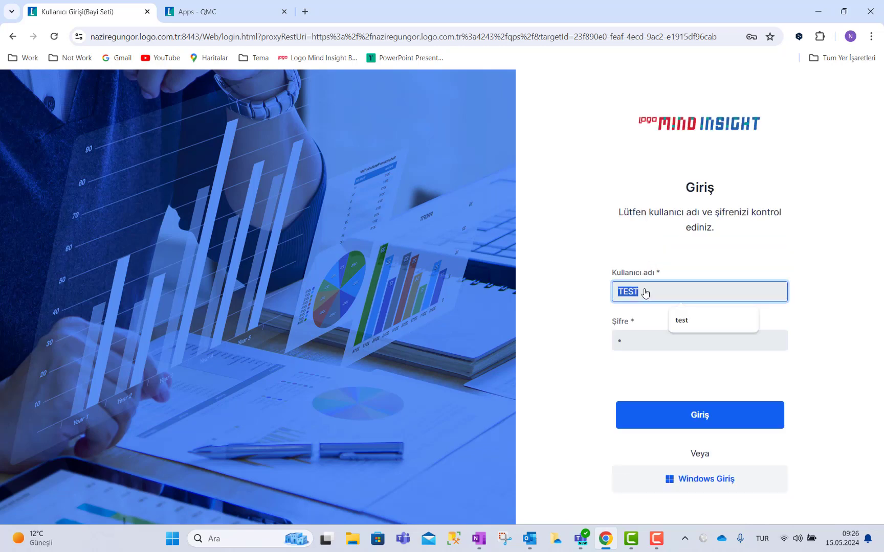
key(BackSpace)
text(test)
key(Tab)
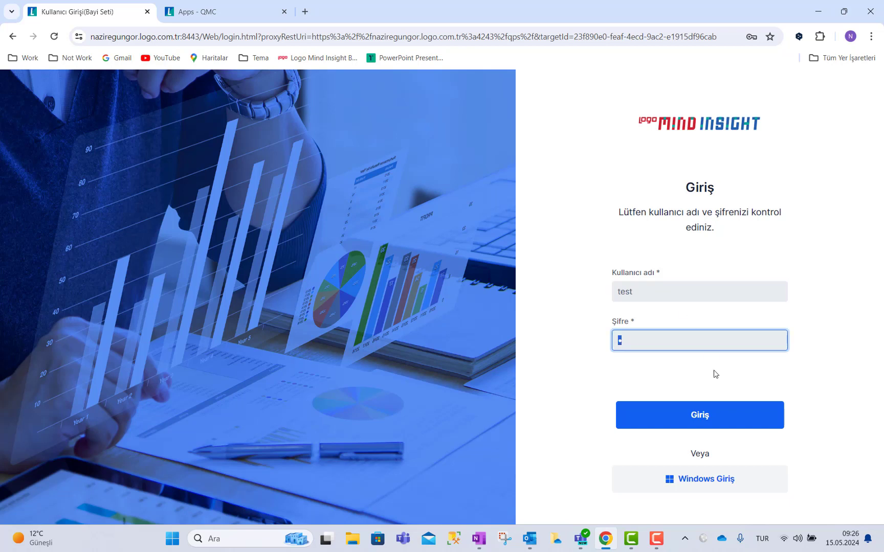
click(715, 422)
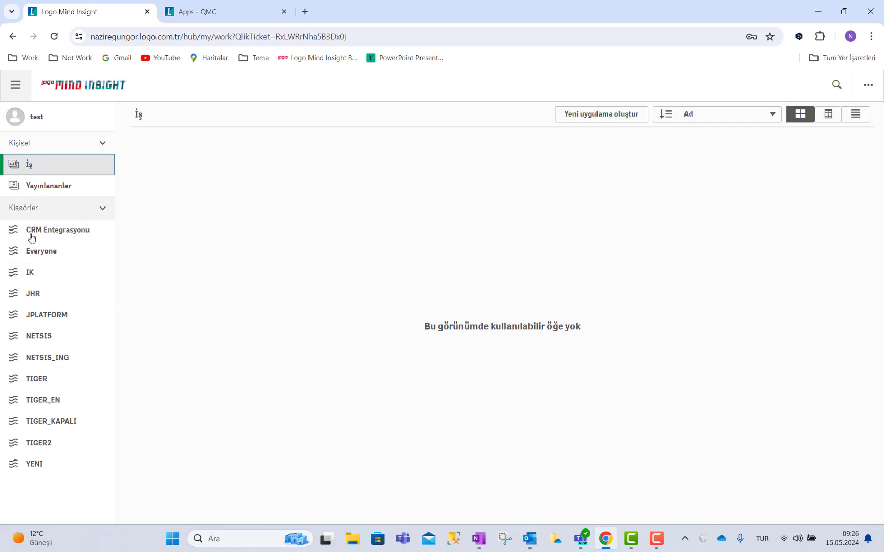
click(39, 275)
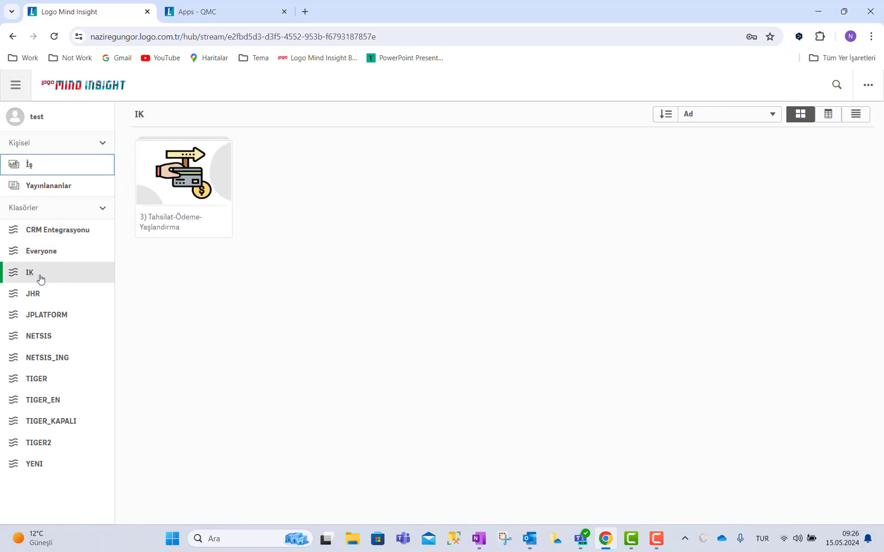